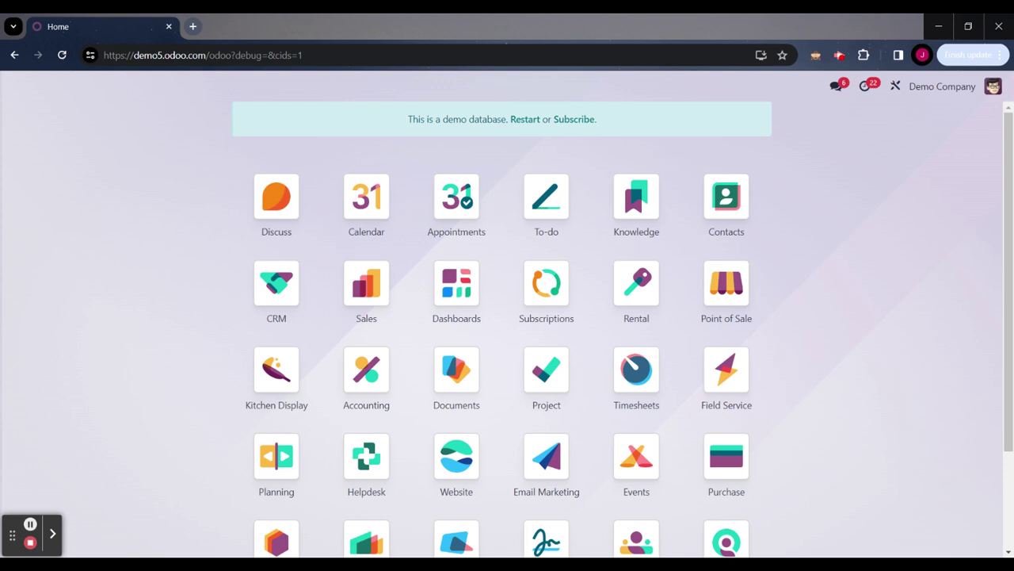
Activate developer mode from the Settings app's Developer Tools, then return to the home dashboard.
scroll(178, 276, down, 1)
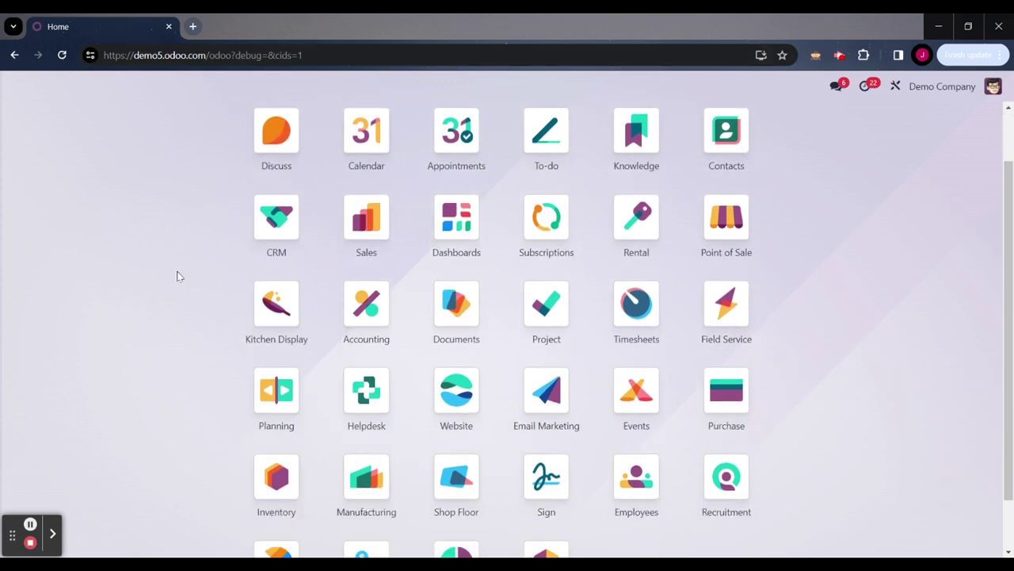
scroll(181, 245, down, 1)
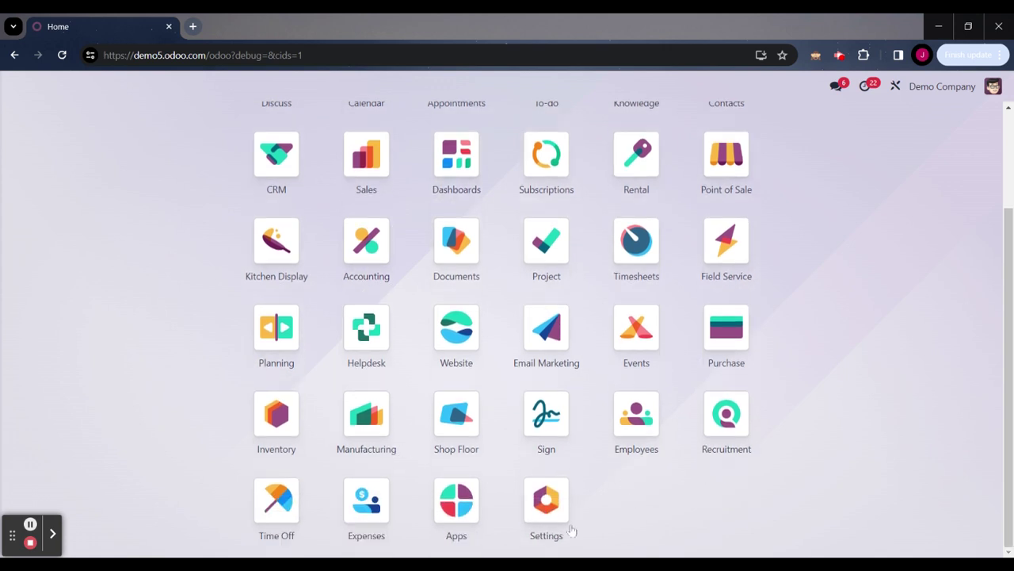
click(550, 515)
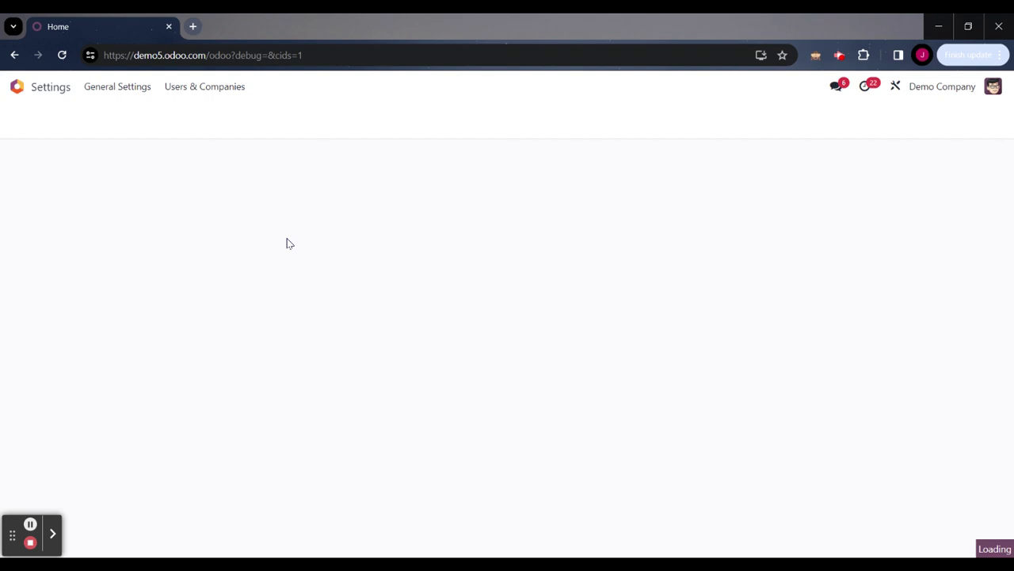
scroll(288, 243, down, 15)
scroll(288, 245, down, 3)
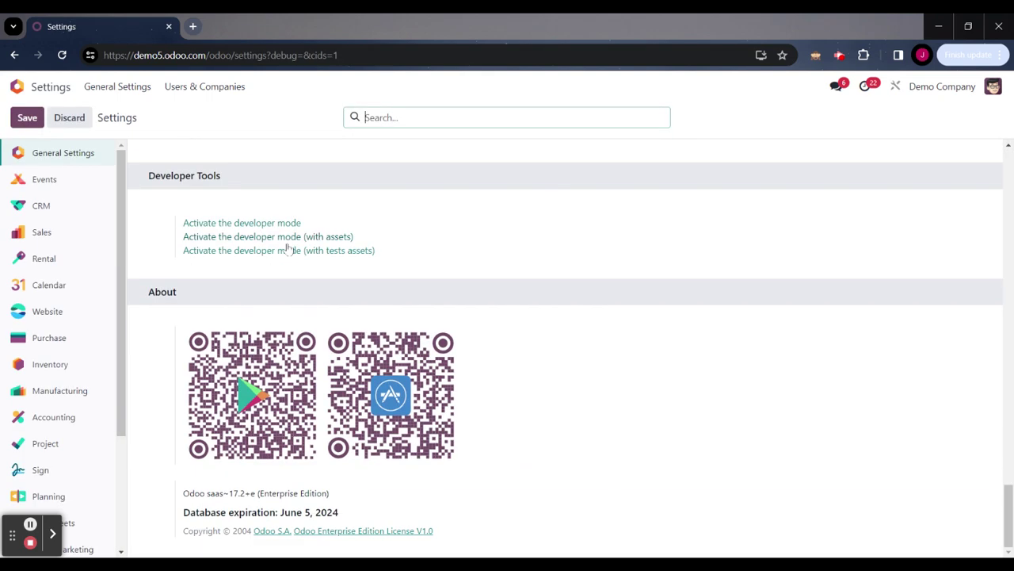
click(246, 224)
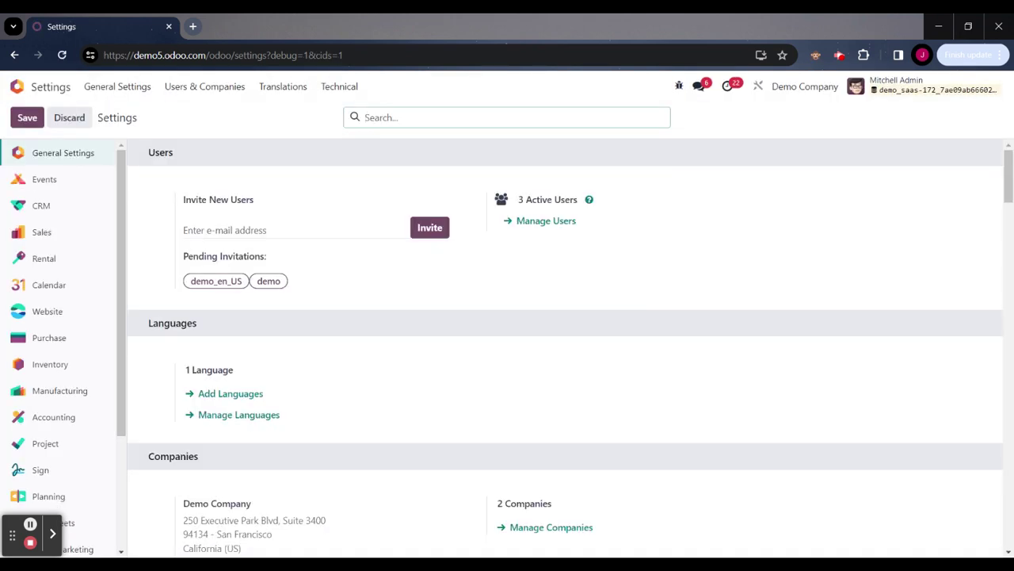
click(17, 88)
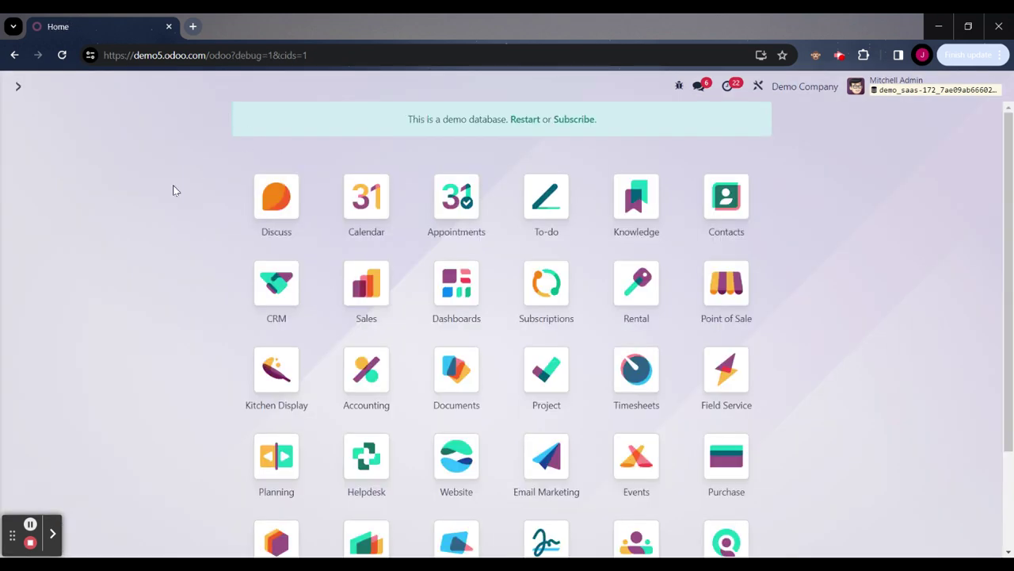
Start a new Studio app named 'Google' and advance to the first-menu step.
click(757, 87)
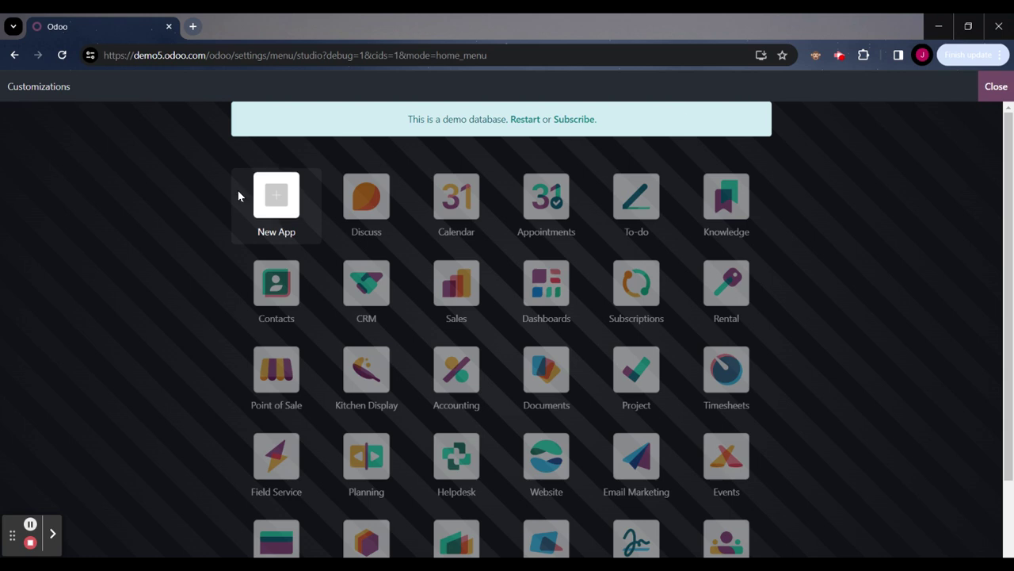
click(270, 202)
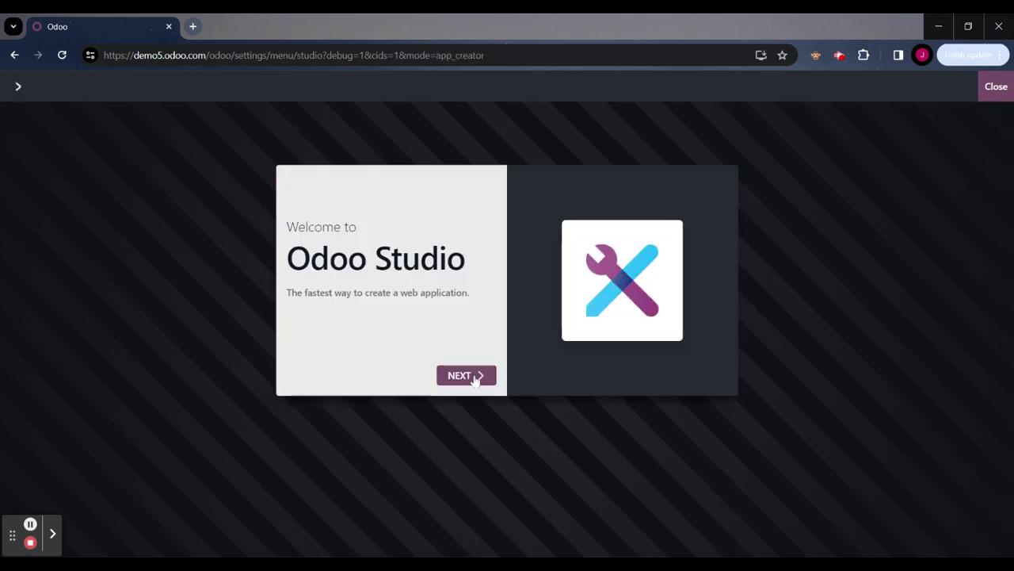
click(475, 378)
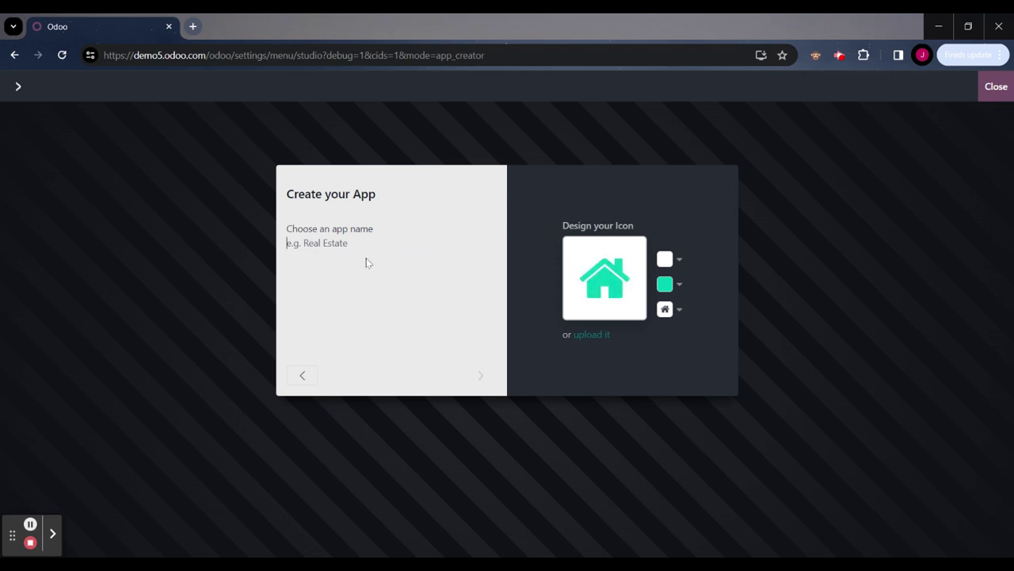
text(Google)
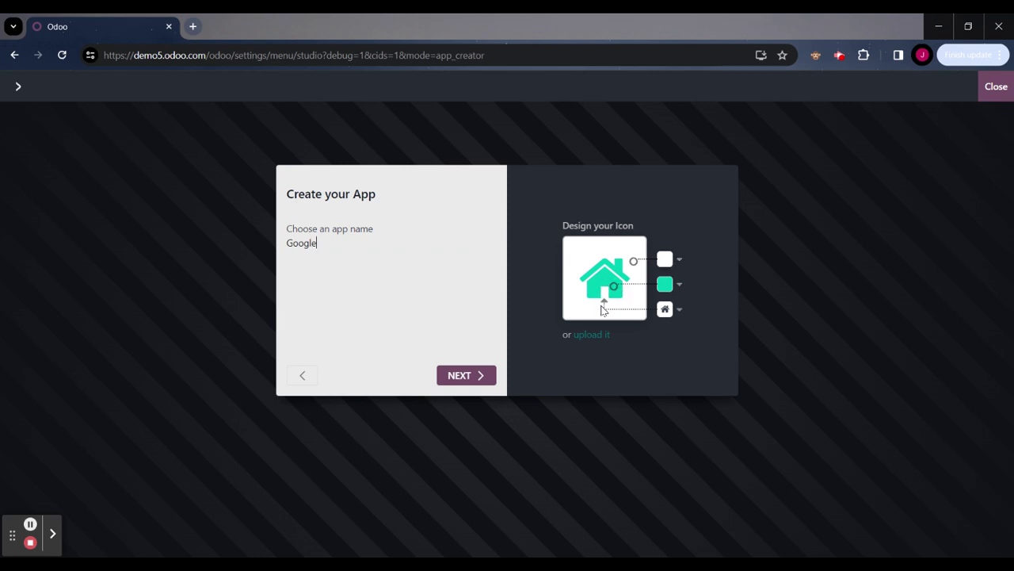
click(479, 375)
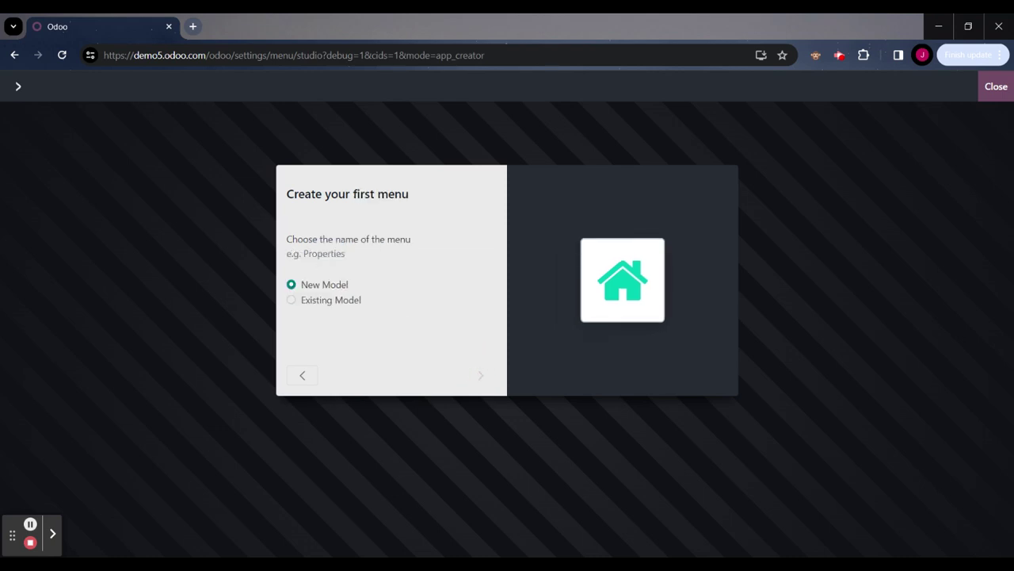
Try creating the app with a first menu named 'Test'.
click(321, 253)
text(Test)
click(461, 375)
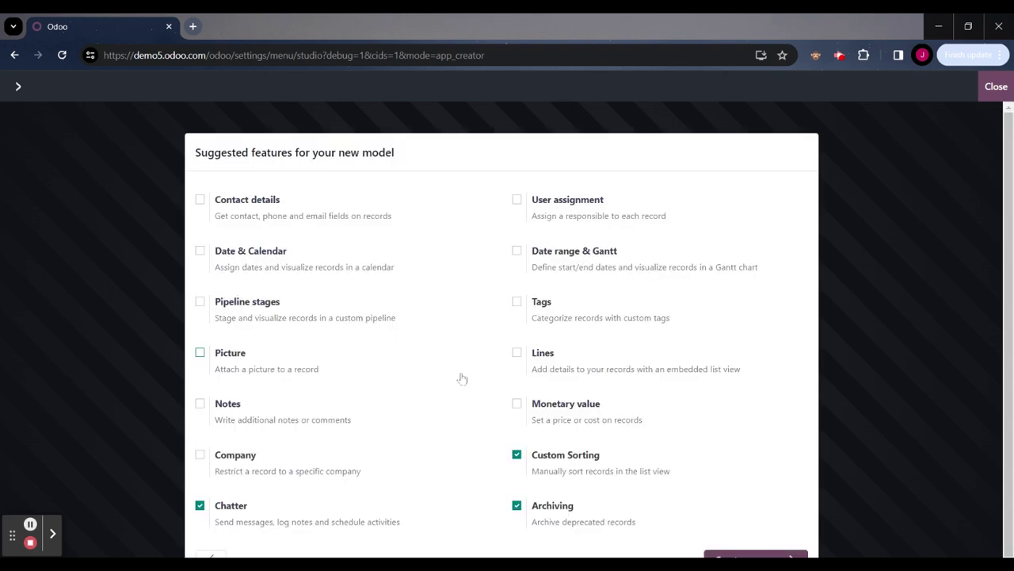
scroll(663, 476, down, 1)
click(764, 538)
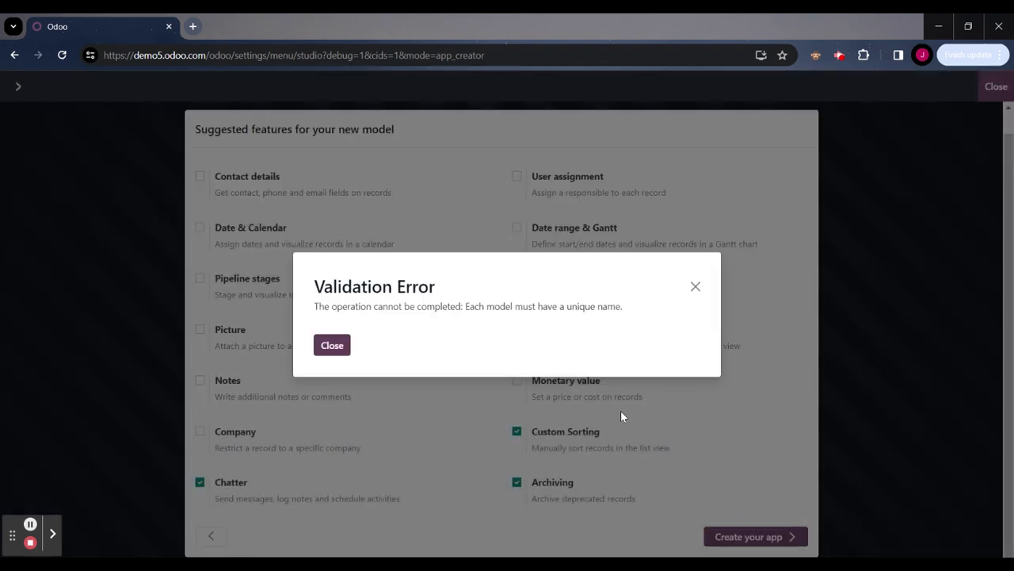
After the unique-name error, rename the menu to 'Test2' and create the app.
click(334, 346)
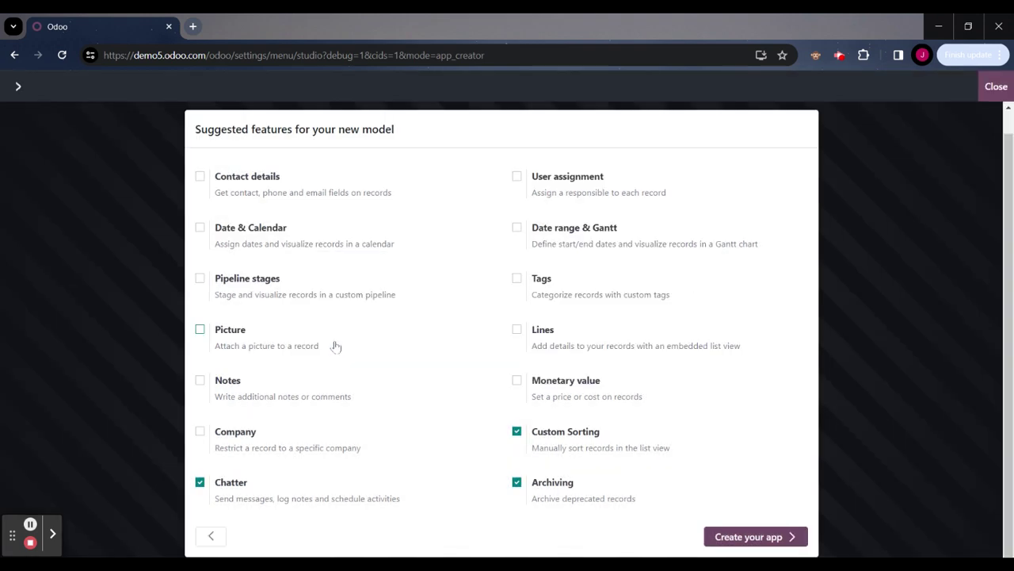
click(210, 539)
click(340, 255)
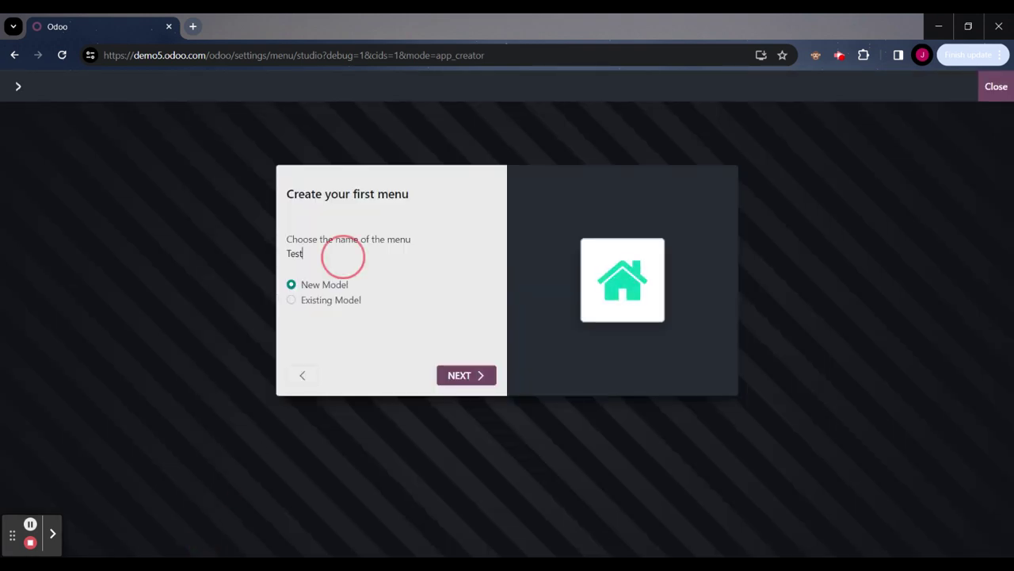
text(2)
click(446, 377)
scroll(743, 545, down, 1)
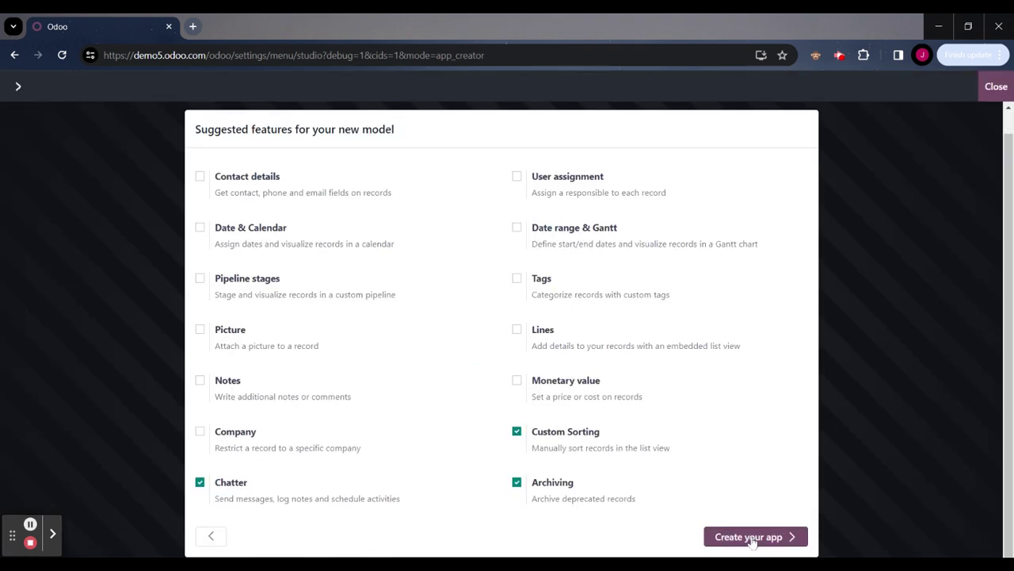
click(753, 542)
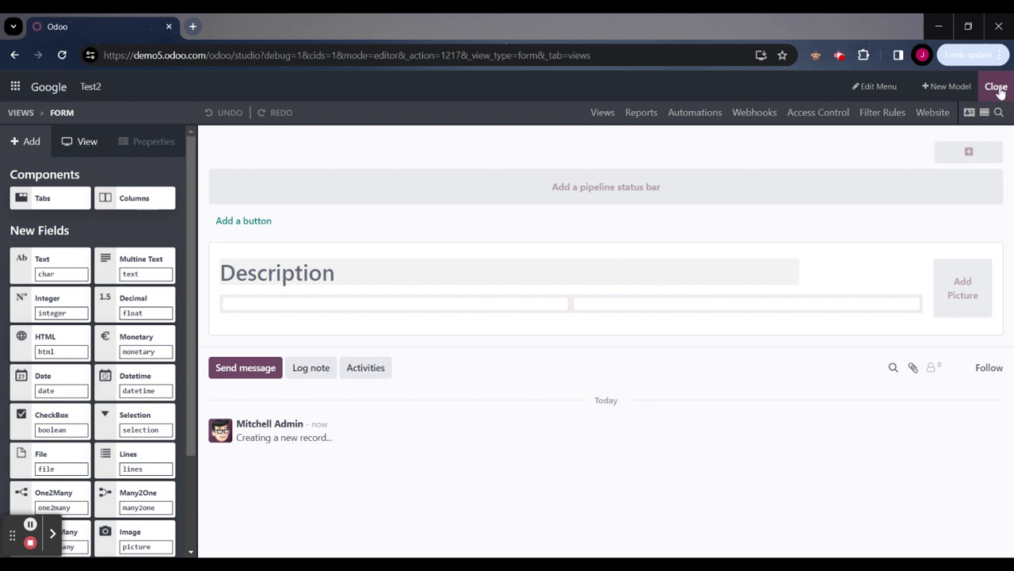
Leave Studio and open the Menu Items list filtered by 'google' via the /menu palette.
click(997, 87)
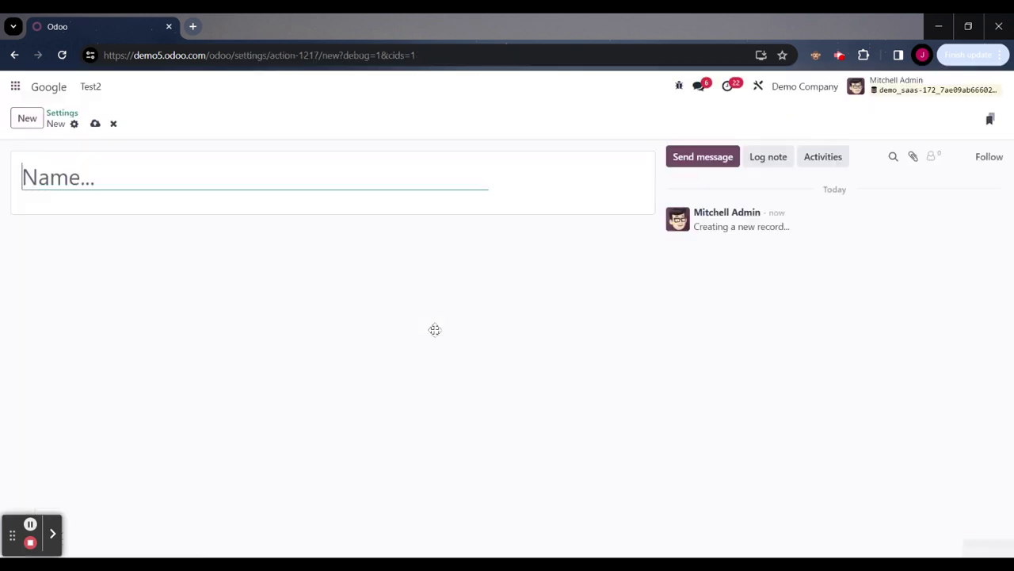
click(16, 87)
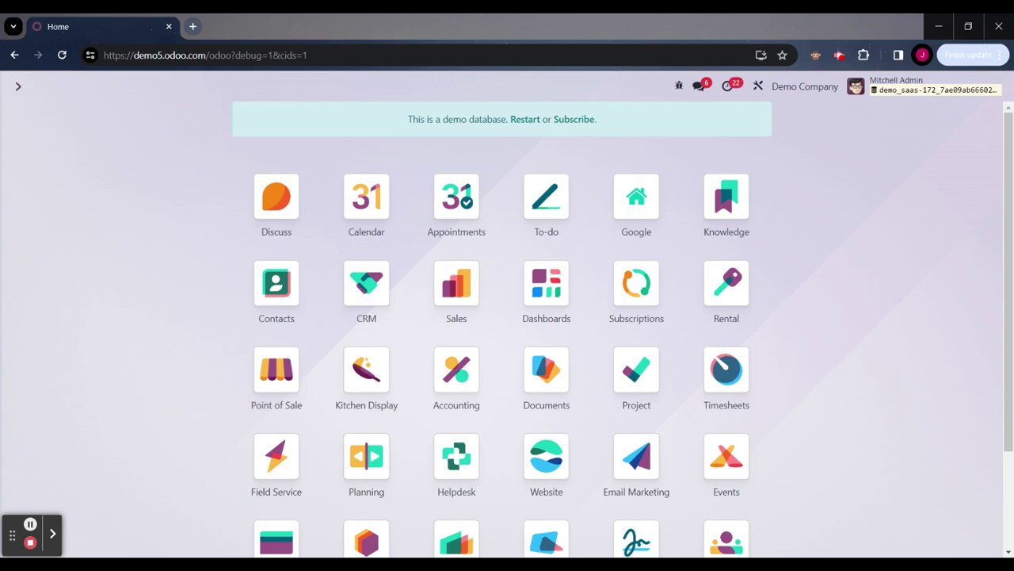
text(menu)
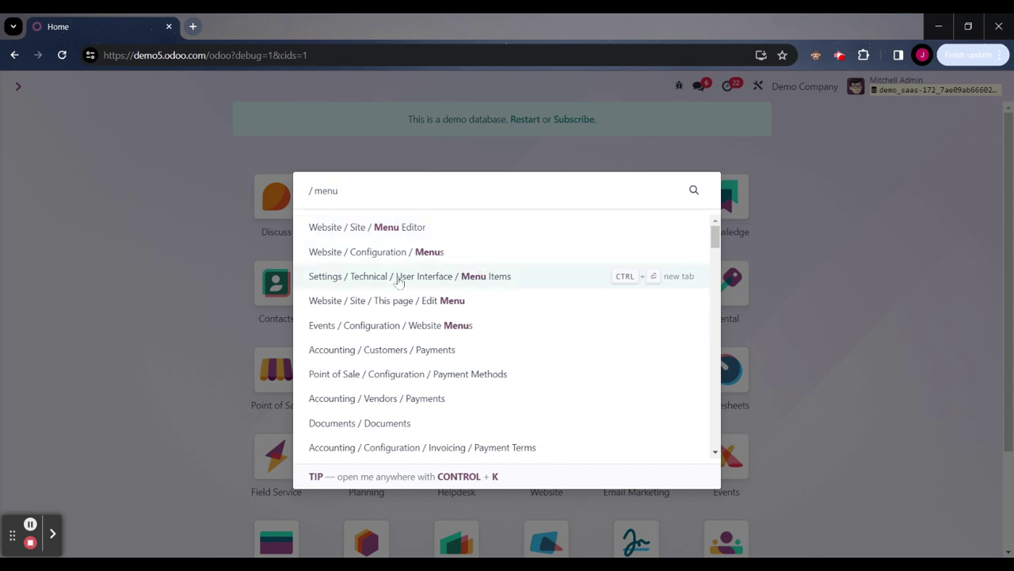
click(468, 284)
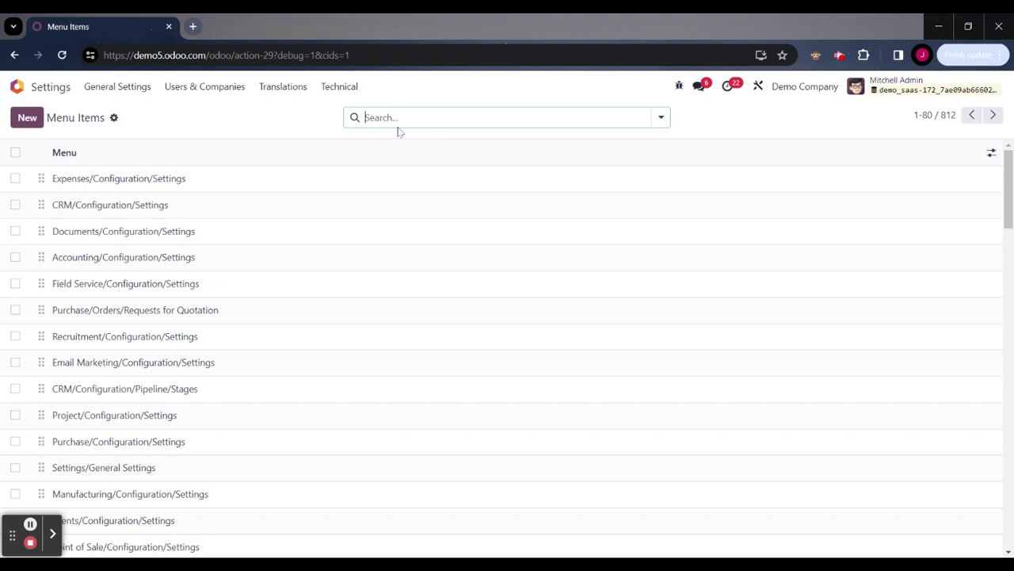
text(gooogle)
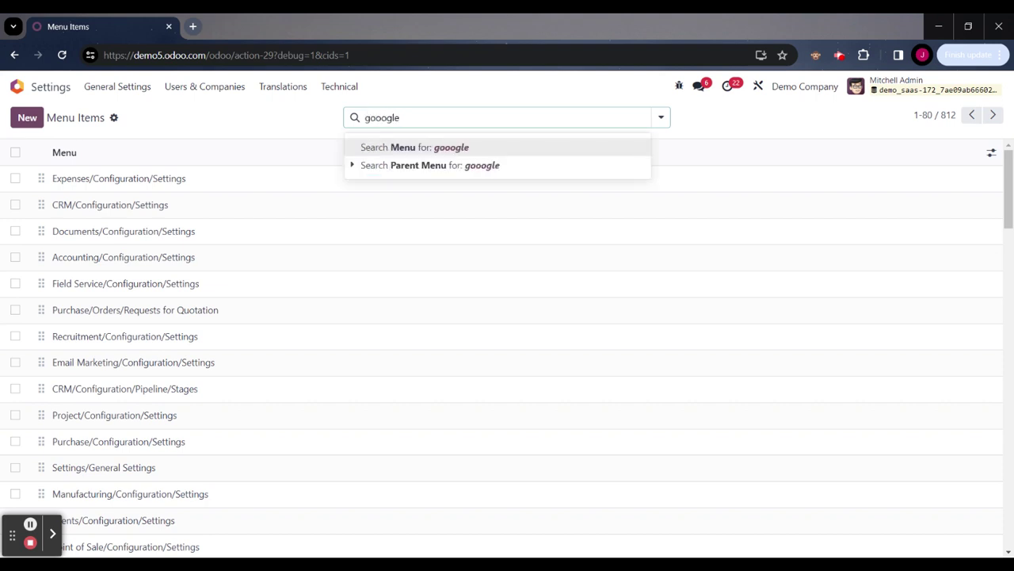
key(BackSpace)
key(BackSpace)
key(BackSpace)
key(BackSpace)
text(gle)
key(Return)
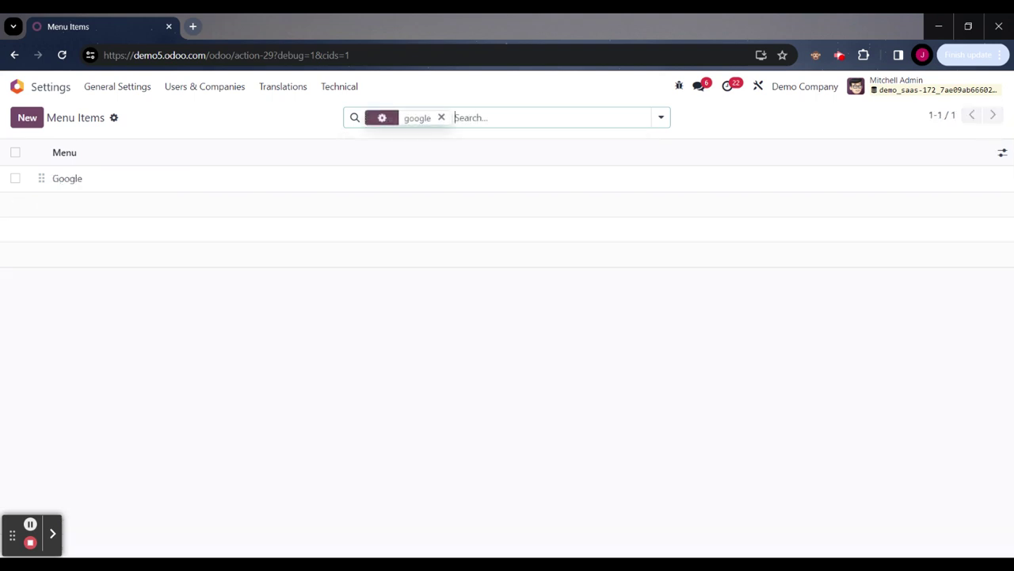
Set the Google menu item's action type to ir.actions.act_url and list all actions via Search More.
click(97, 179)
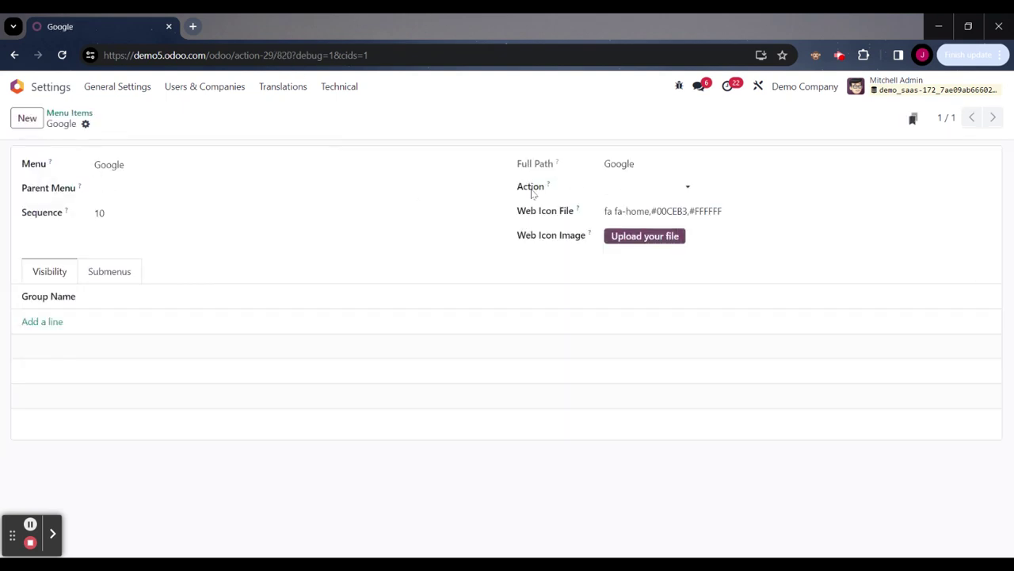
click(658, 187)
click(634, 231)
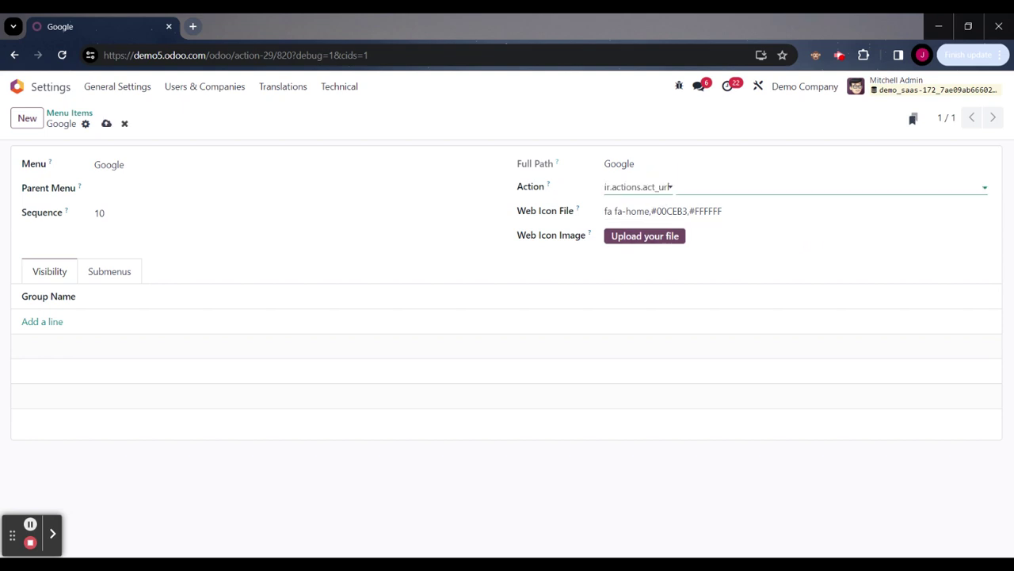
click(744, 183)
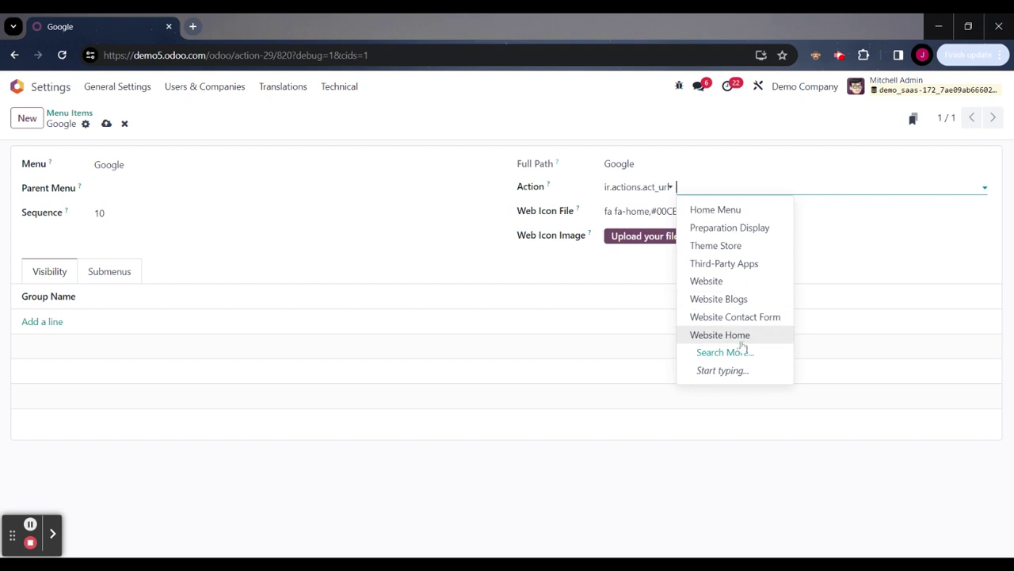
click(723, 352)
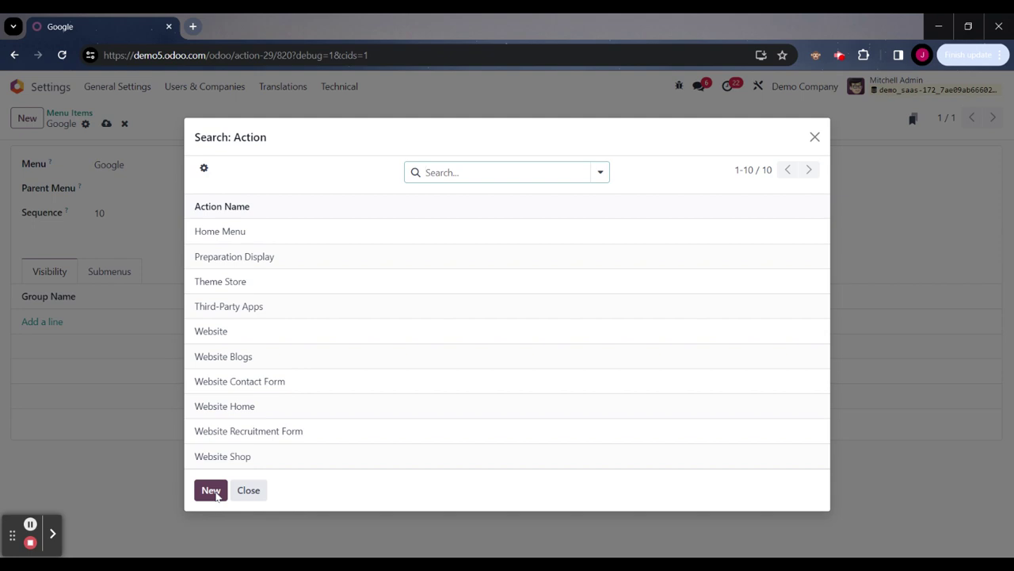
click(211, 489)
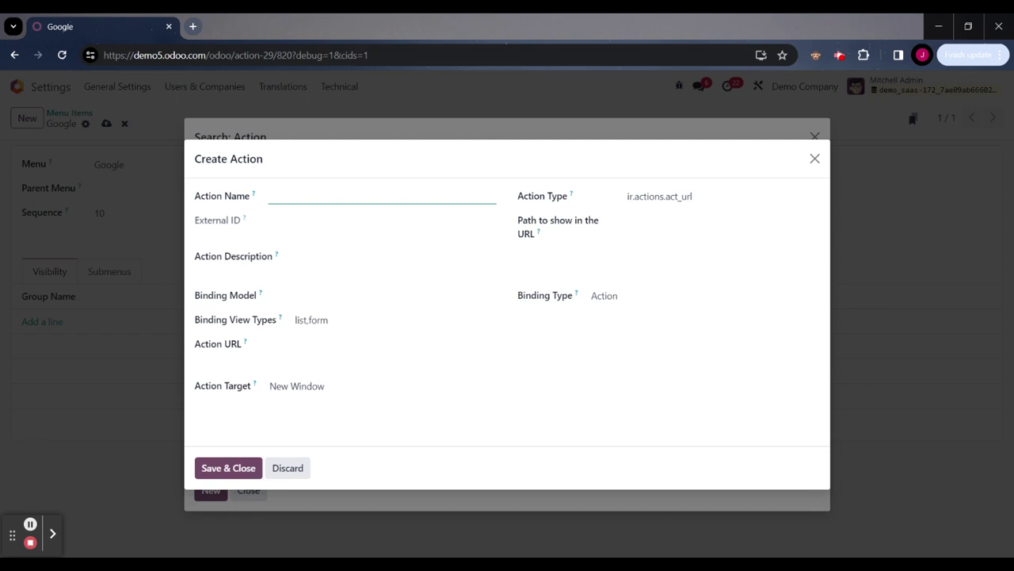
text(Head to)
text( Google)
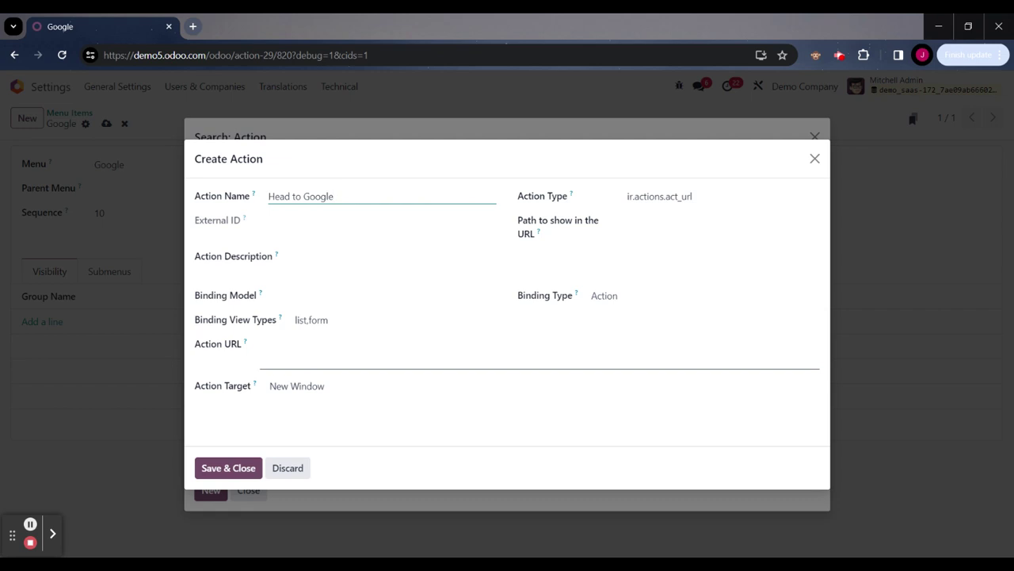
click(266, 353)
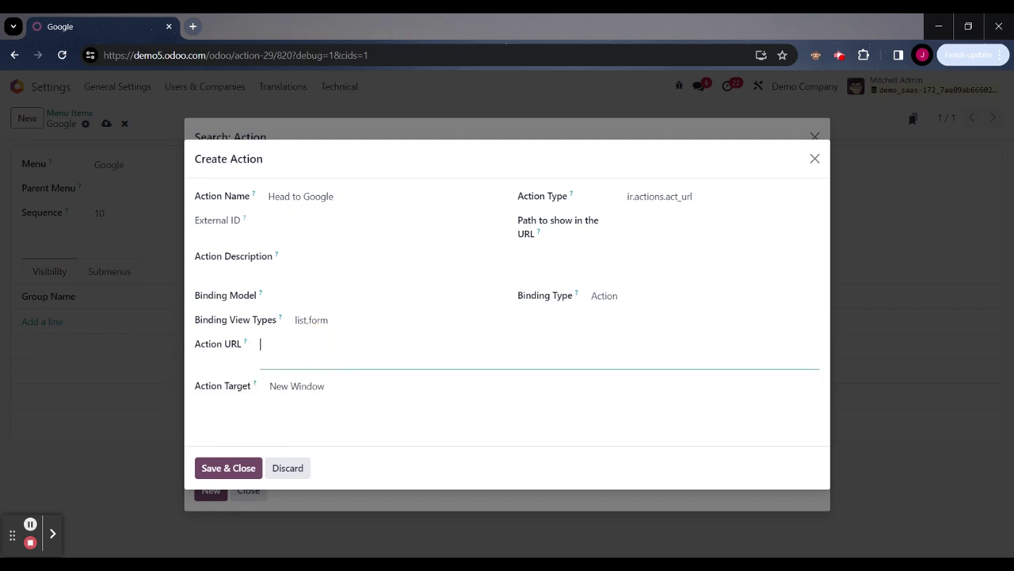
text(h)
text(ttps:)
text(//)
text(google.com)
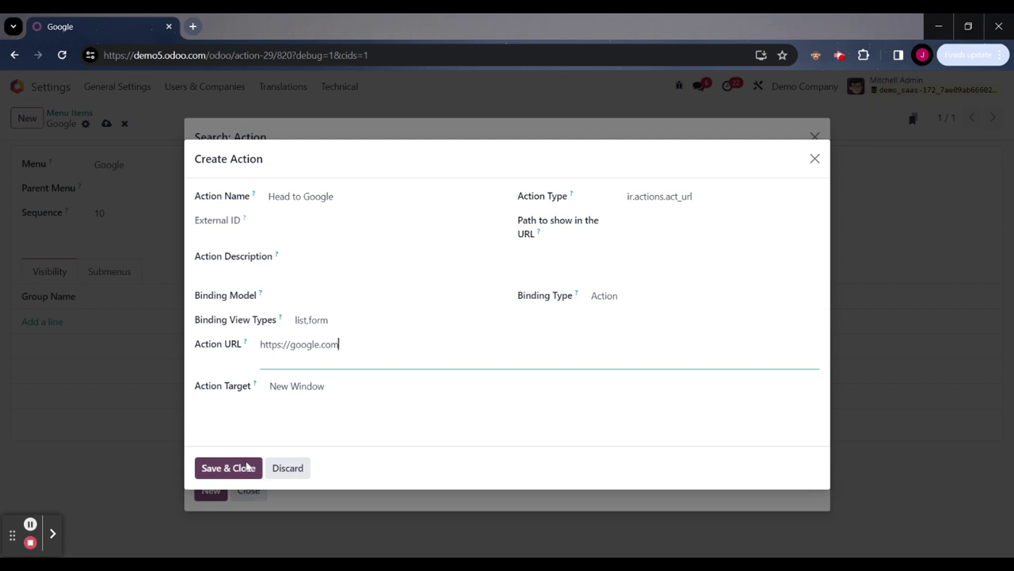
click(247, 466)
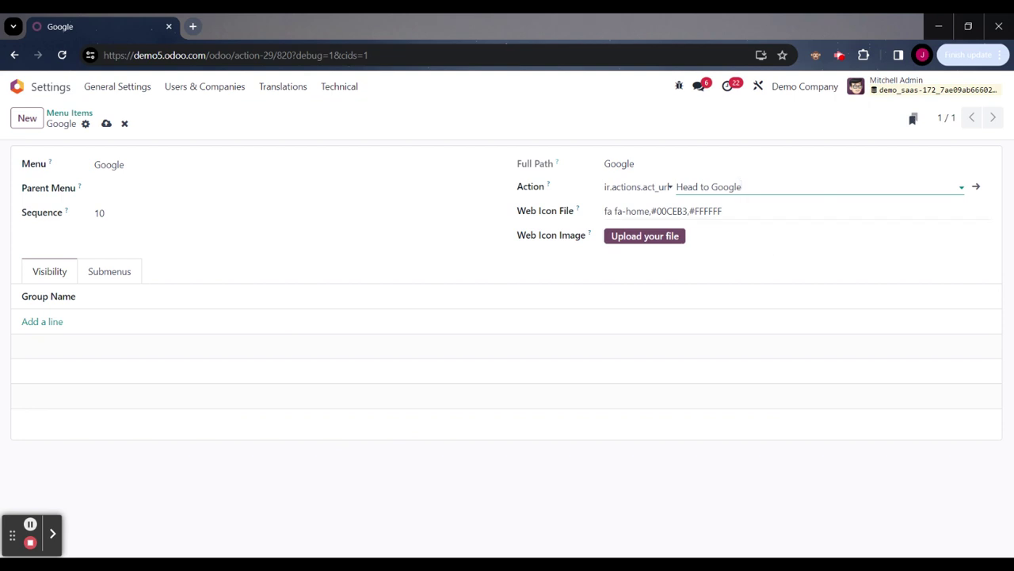
Save the Google menu item, go back Home, and reload the browser page.
click(446, 259)
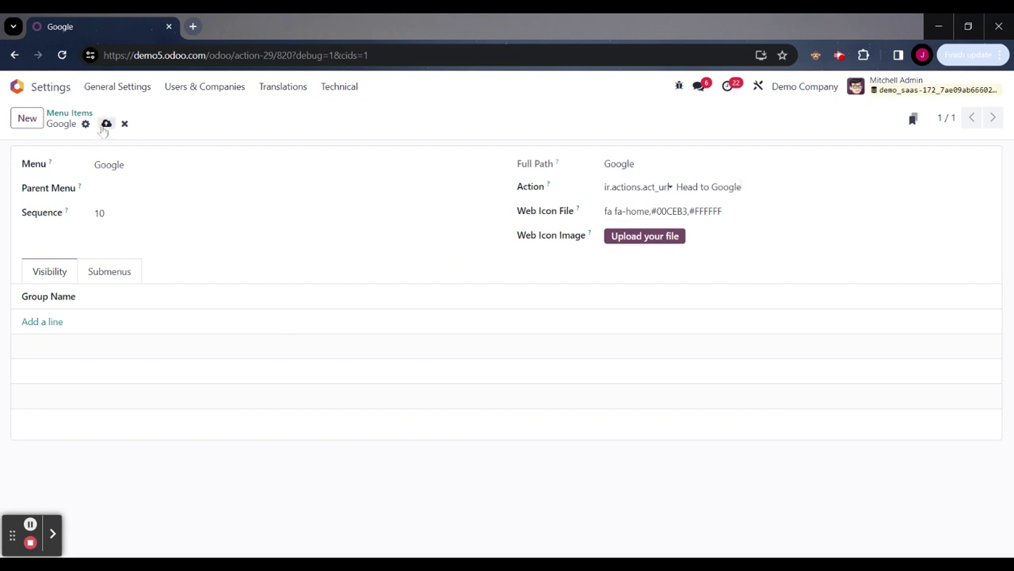
click(104, 125)
click(18, 87)
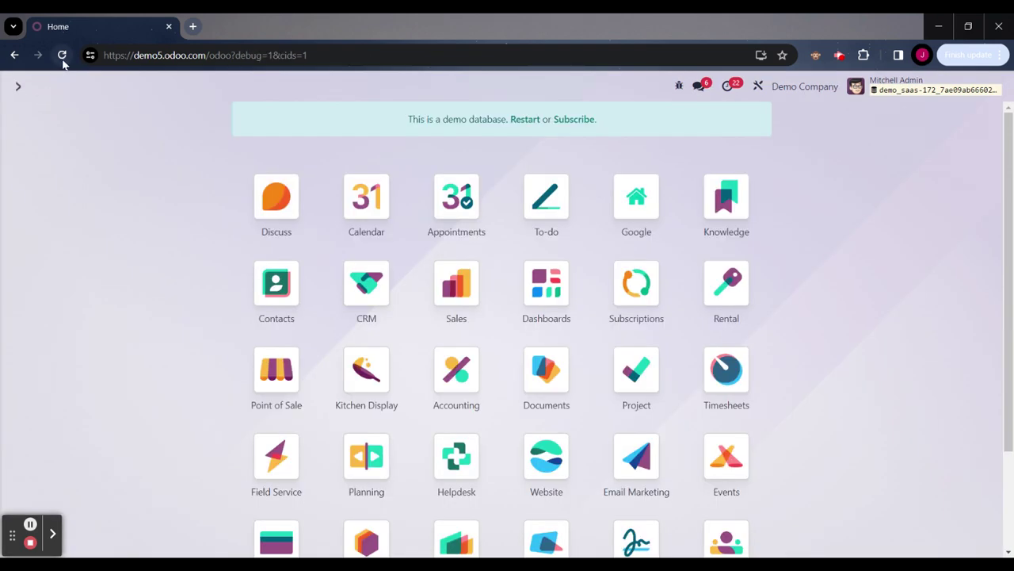
click(63, 61)
Launch the Google app tile to open google.com in a new tab.
click(643, 206)
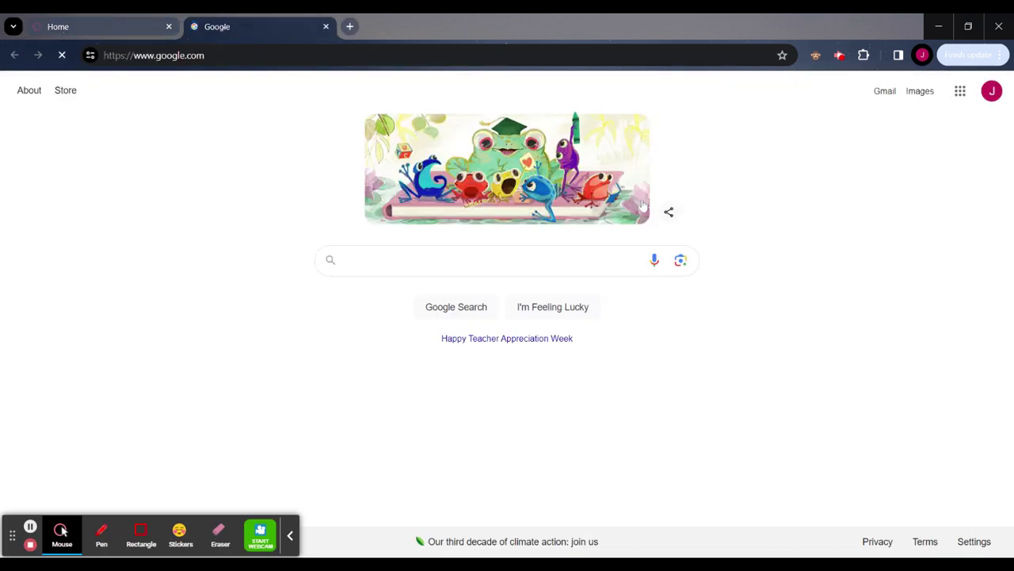